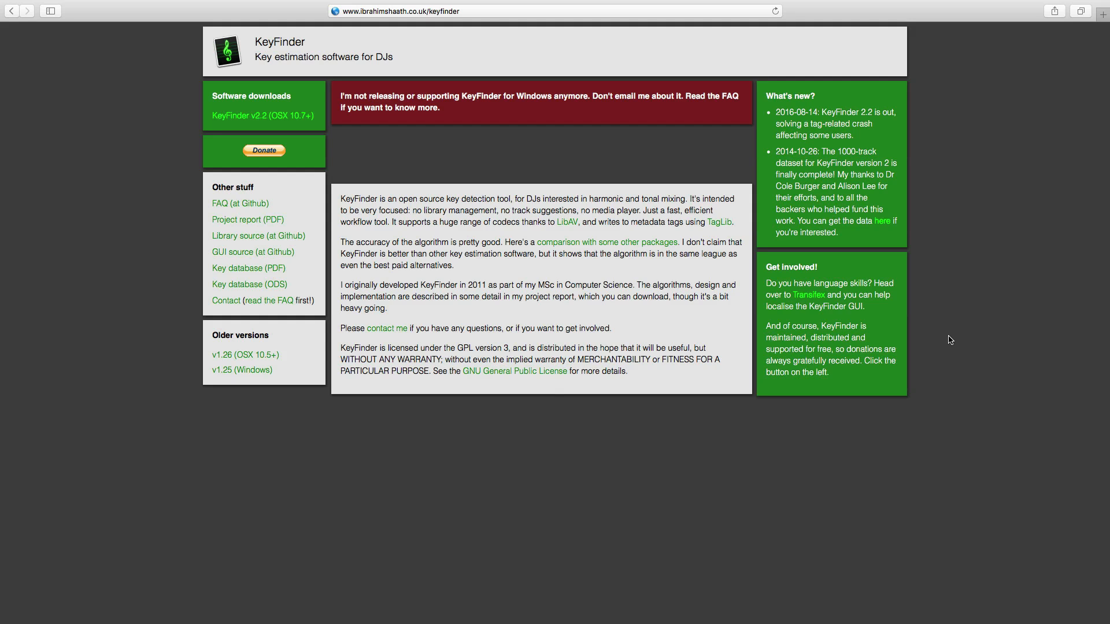
- Switch from the web page to the desktop and launch KeyFinder from the Applications folder
key("ctrl+Left")
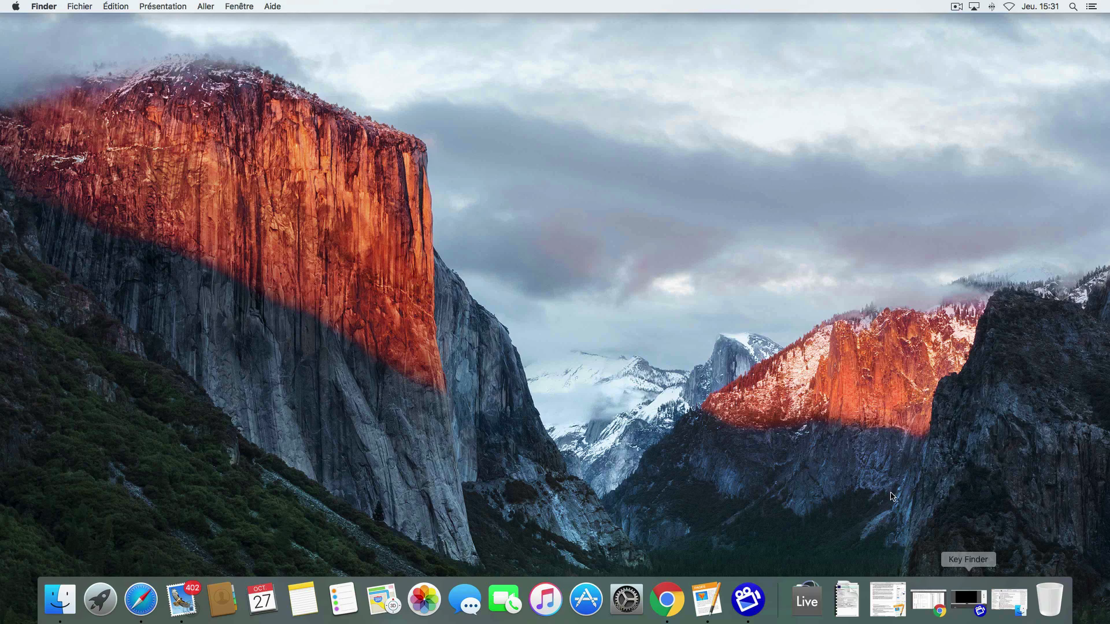
left_click(803, 599)
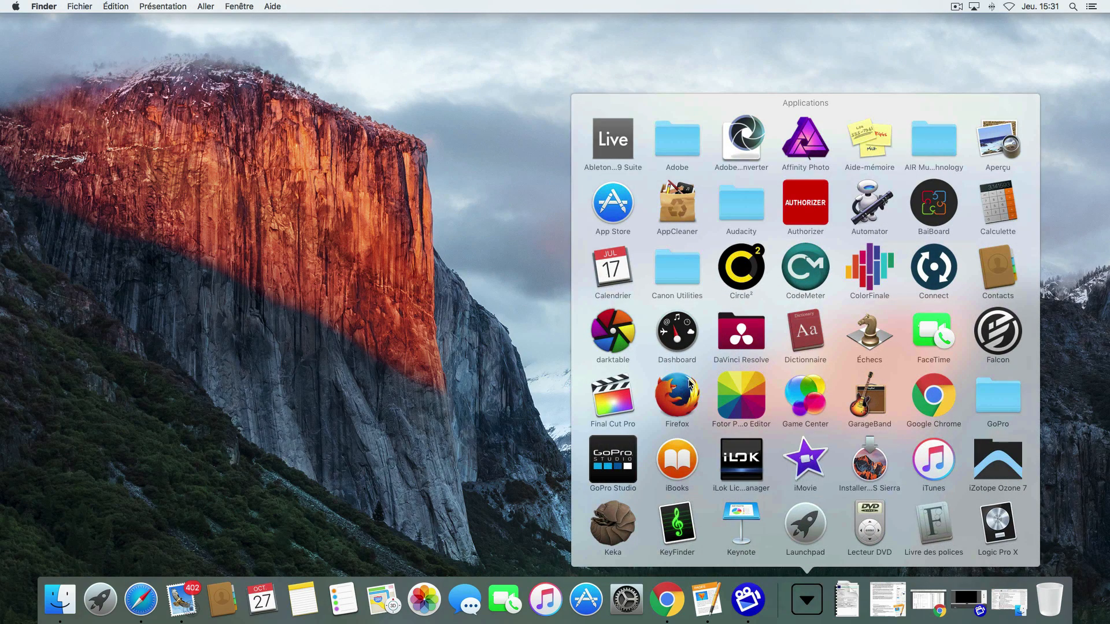
scroll(665, 381, "down", 5)
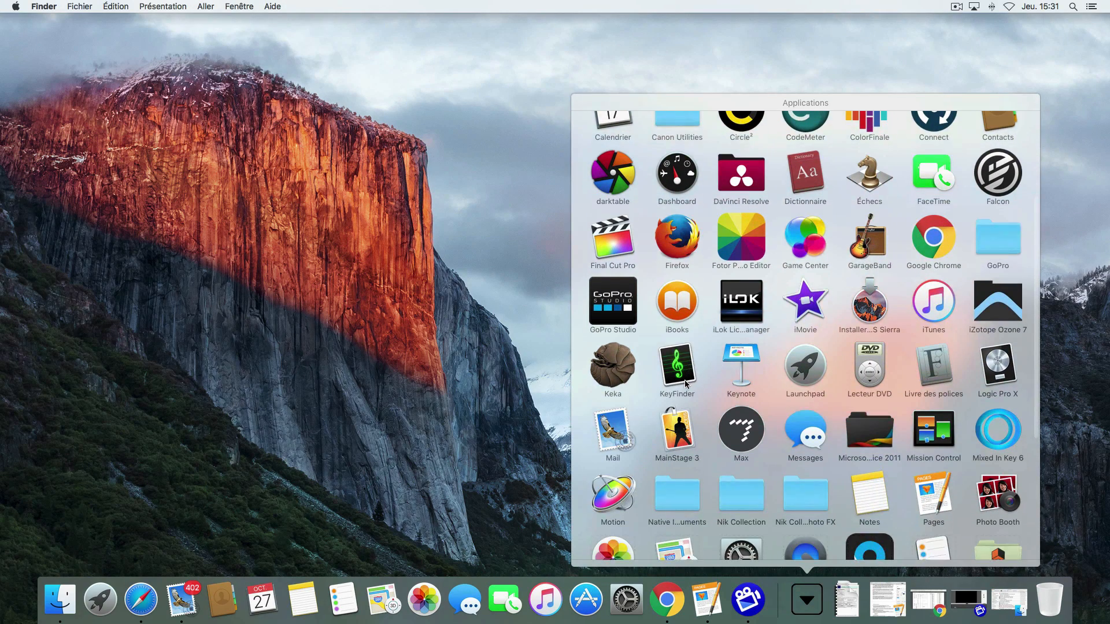
left_click(678, 357)
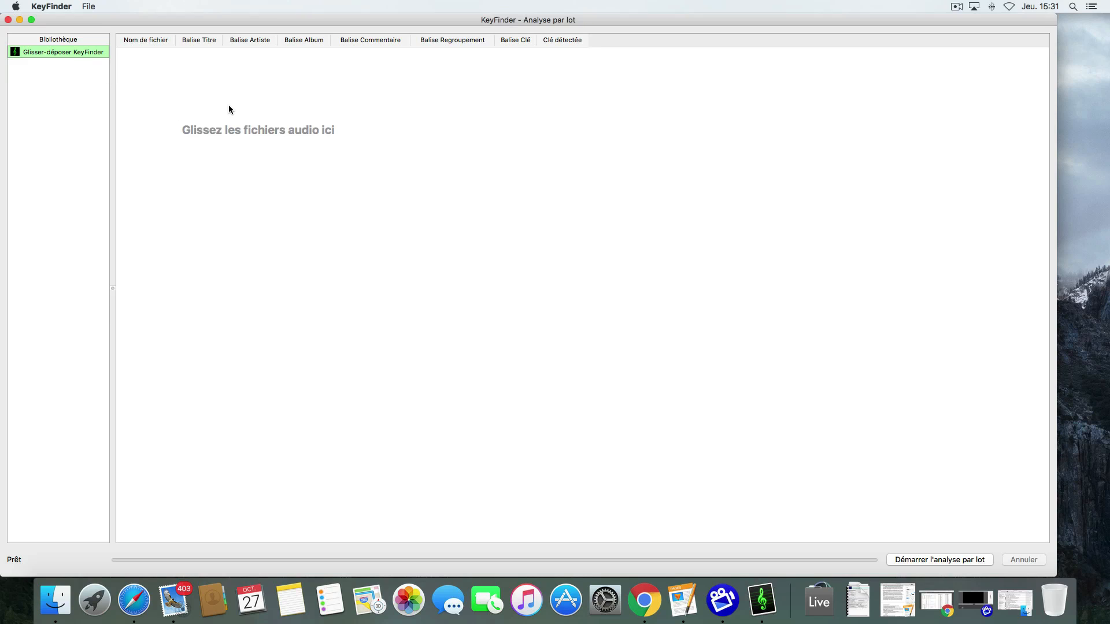
- Add all audio files from the Key Finder folder to the batch analysis list and minimize the folder window
left_click(1015, 601)
left_click(582, 347)
key("super+a")
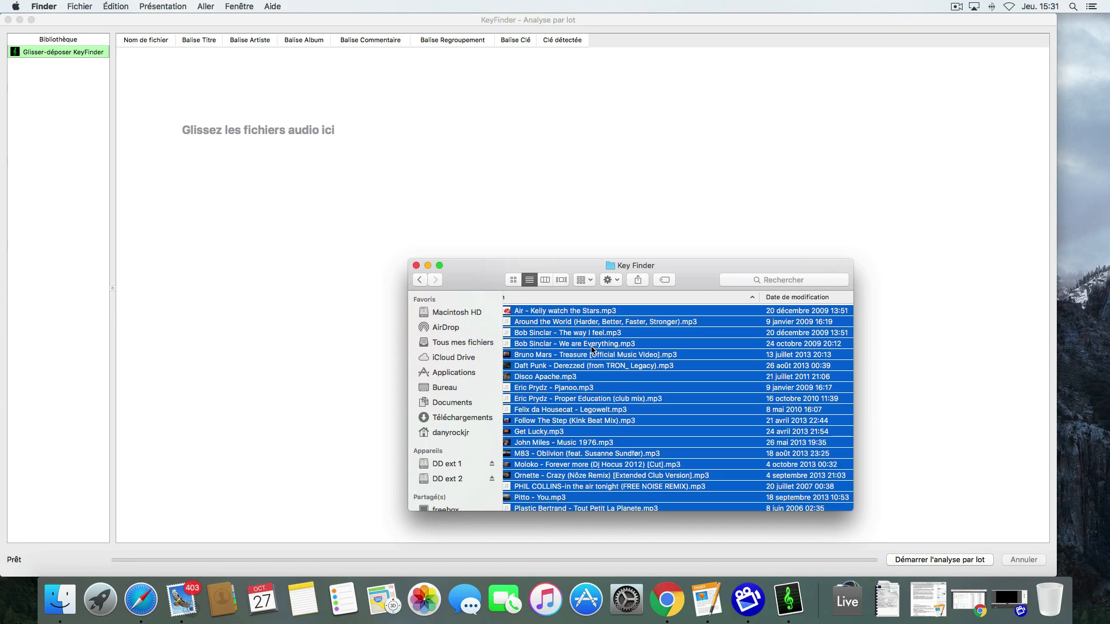
left_click_drag(584, 348, 394, 247)
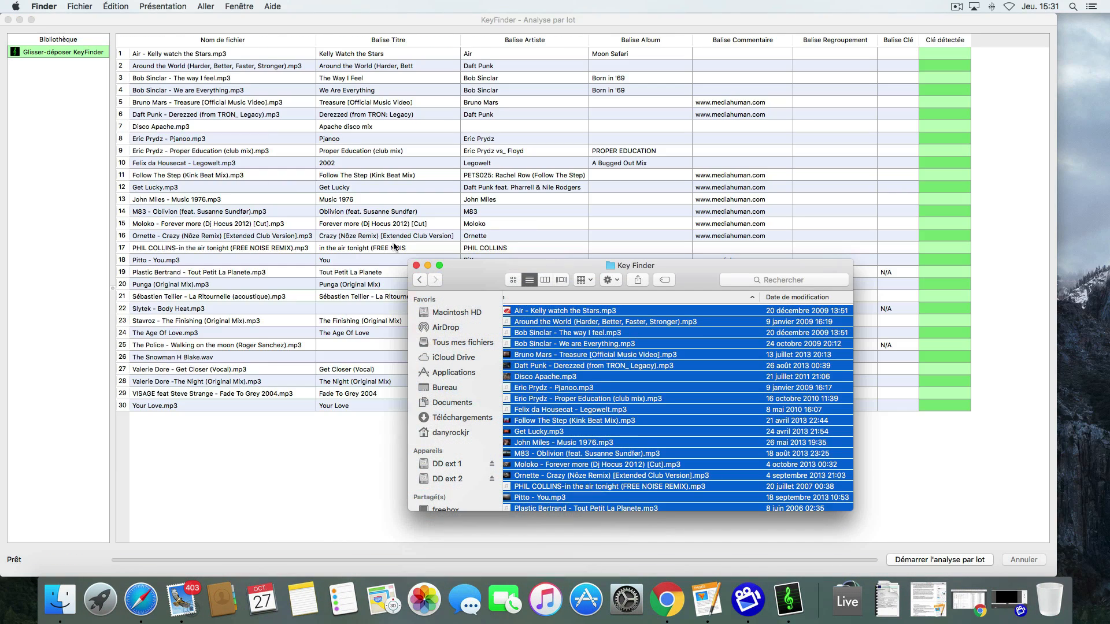
left_click(428, 265)
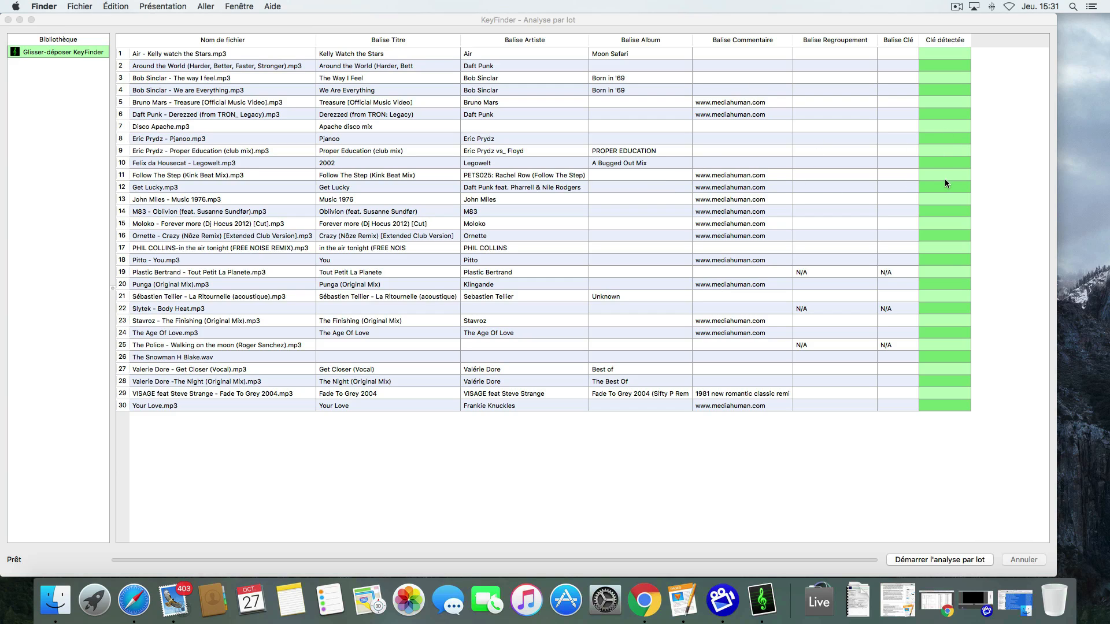
- In the preferences, enable automatic writing to tags and file names during batch analysis, keeping Clés as what to write
left_click(74, 21)
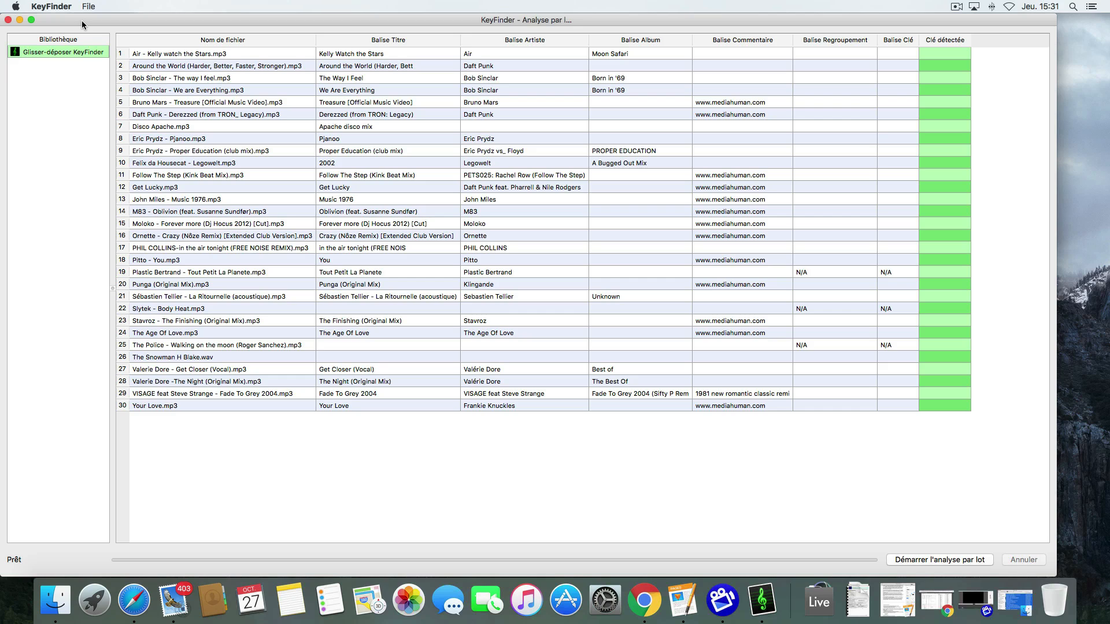
left_click(52, 7)
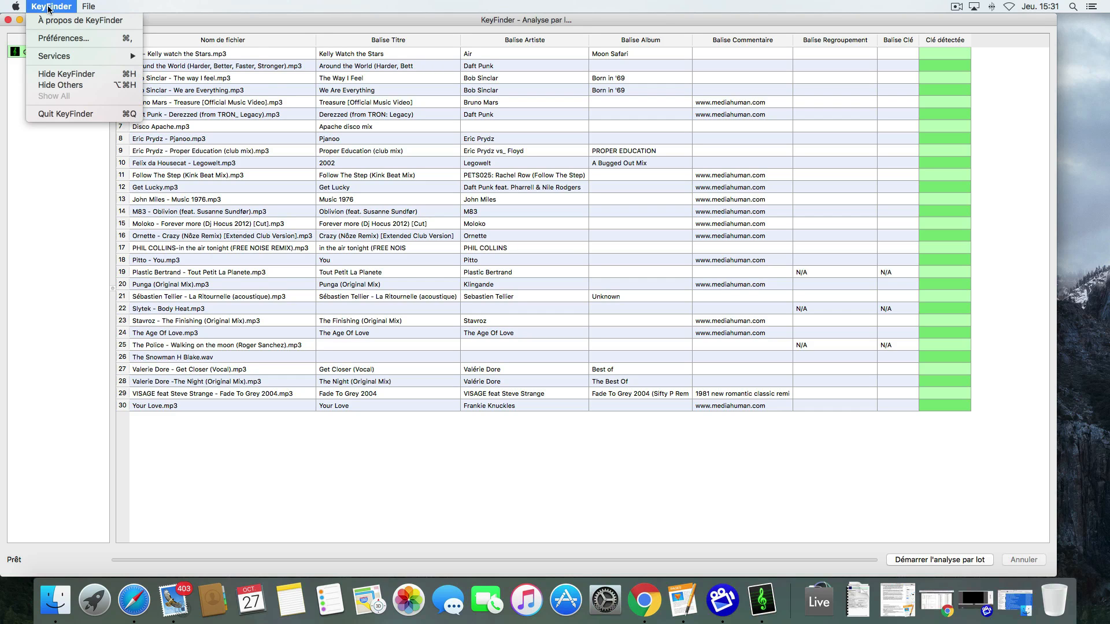
left_click(61, 38)
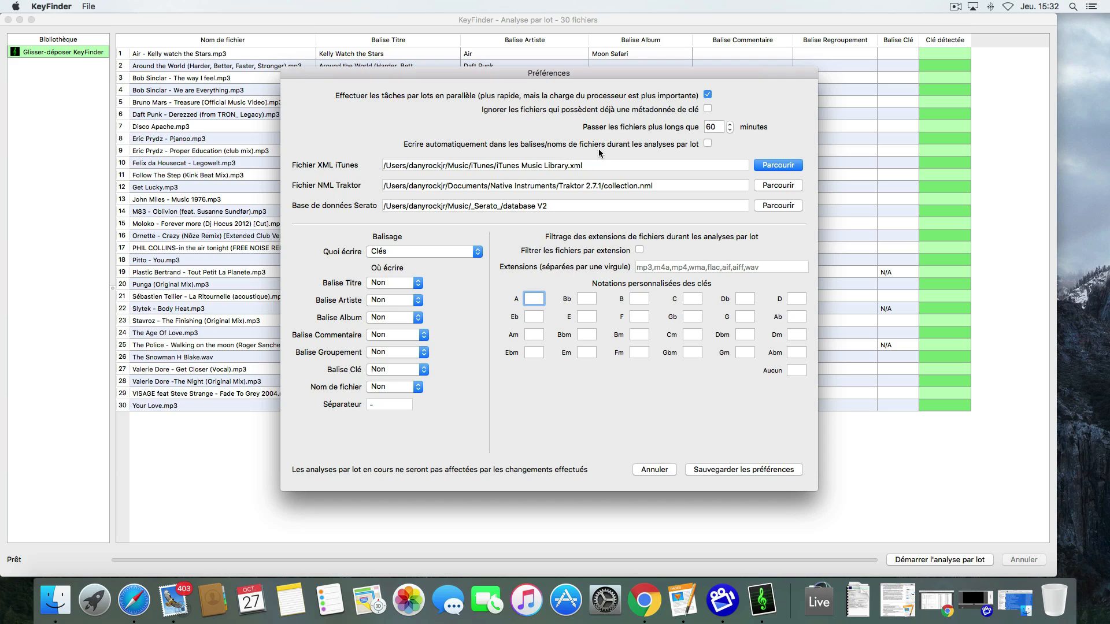
left_click(707, 144)
left_click(410, 253)
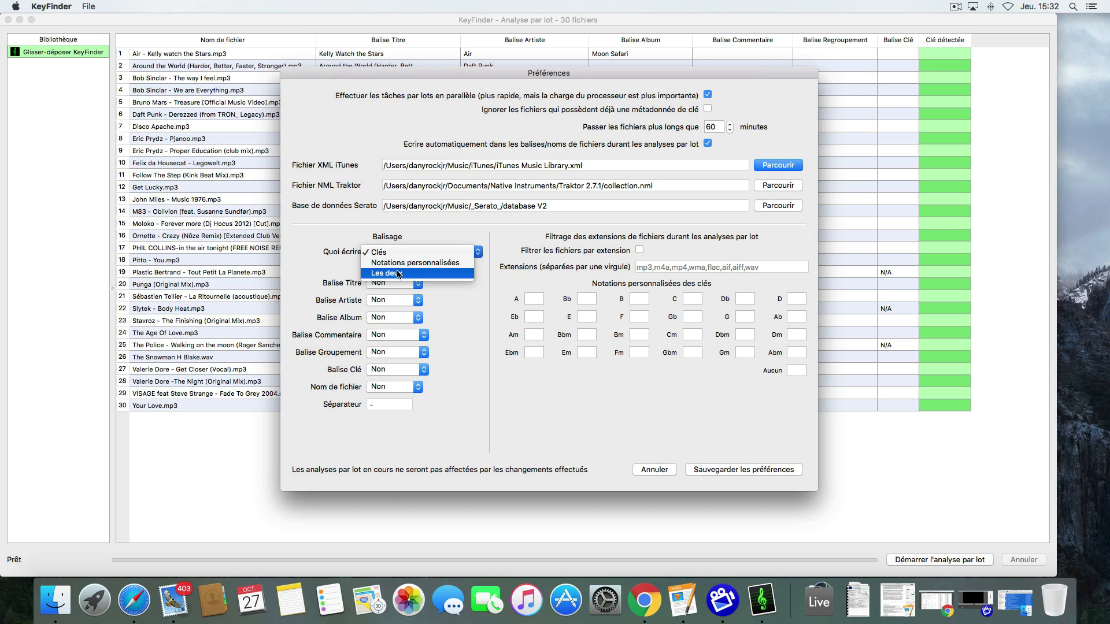
left_click(398, 252)
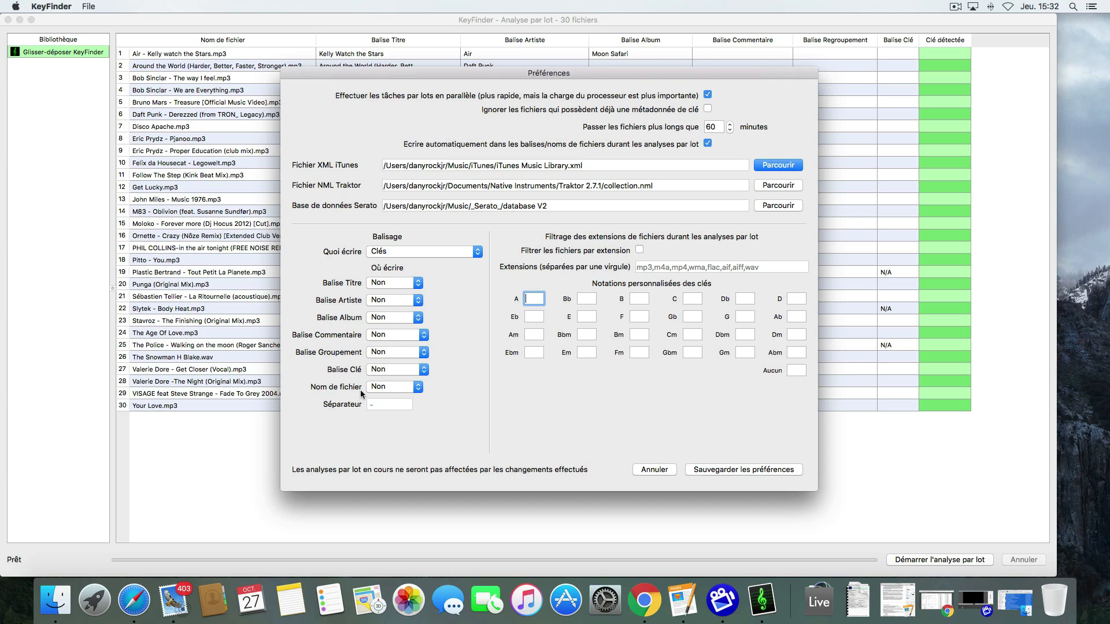
- Set Nom de fichier to Précède, keep the "-" separator, and save the preferences
left_click(390, 387)
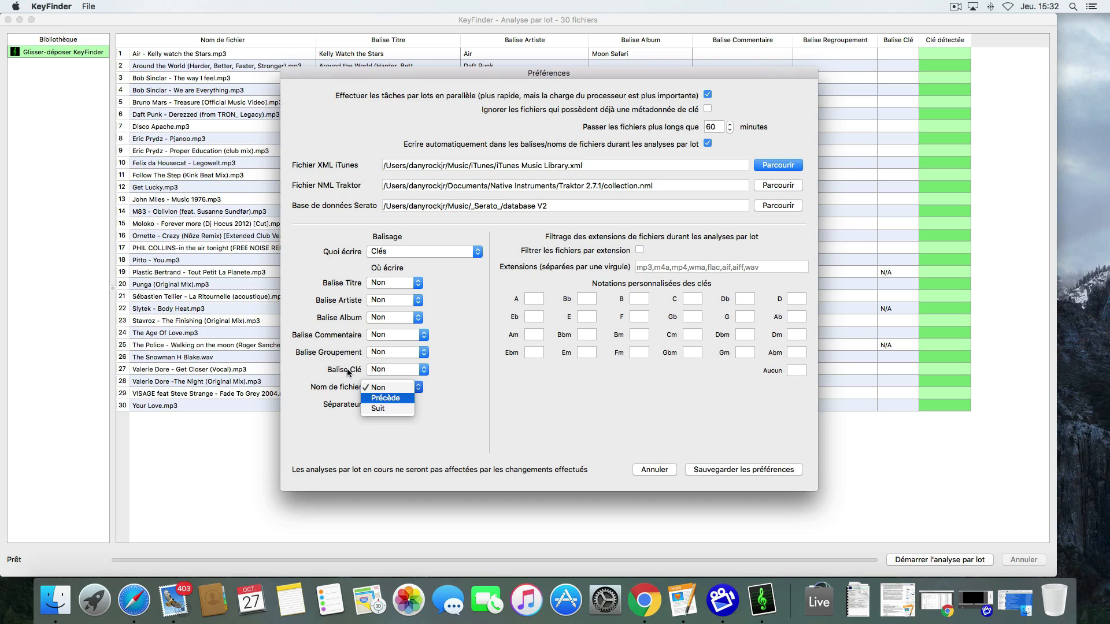
left_click(401, 399)
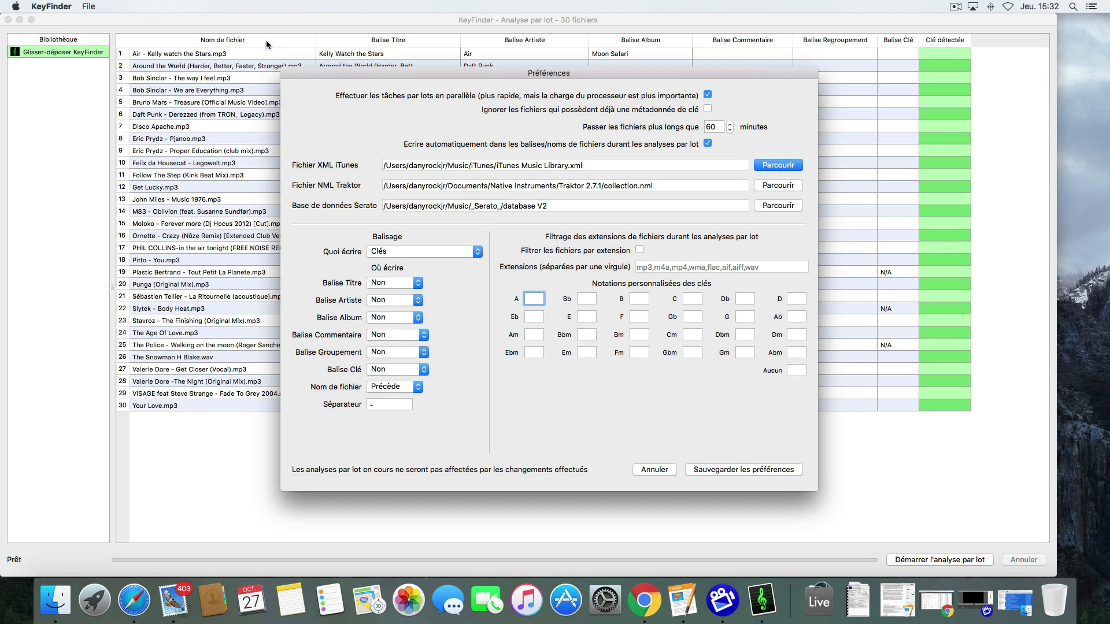
left_click(400, 386)
left_click(401, 387)
double_click(375, 403)
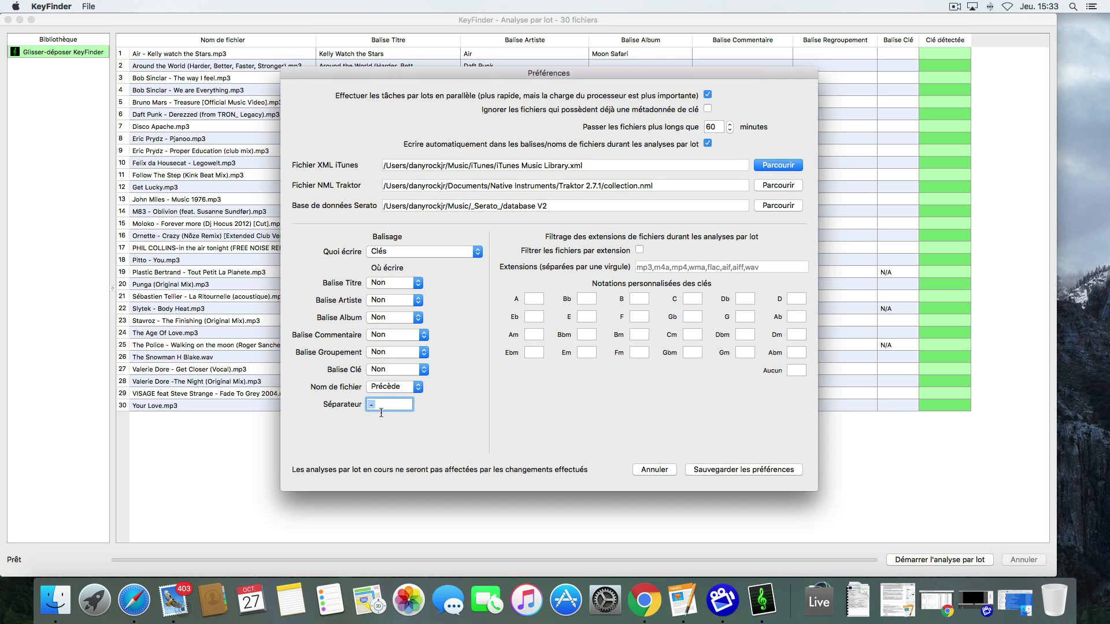
left_click(383, 405)
left_click(704, 469)
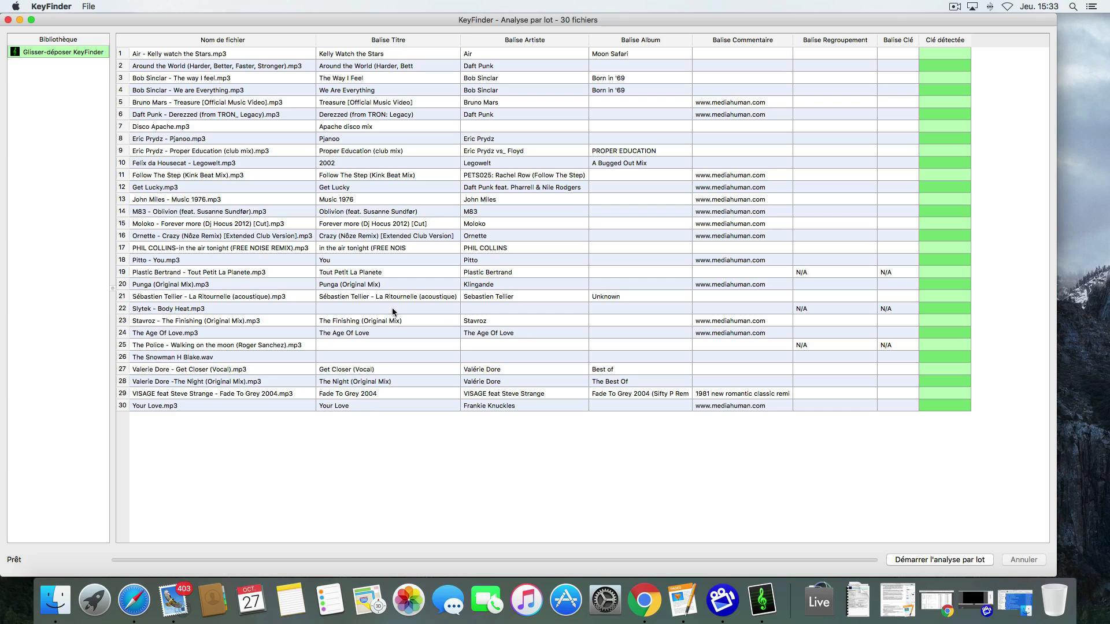
- Run the batch key analysis and check the renamed files in the Key Finder folder
left_click(941, 558)
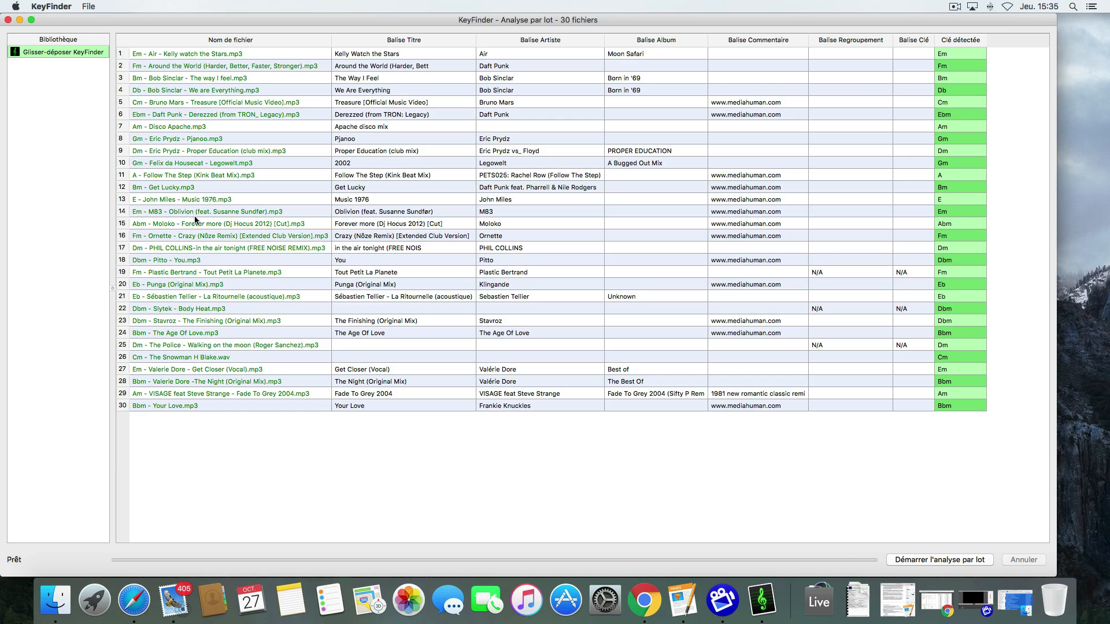
left_click(990, 594)
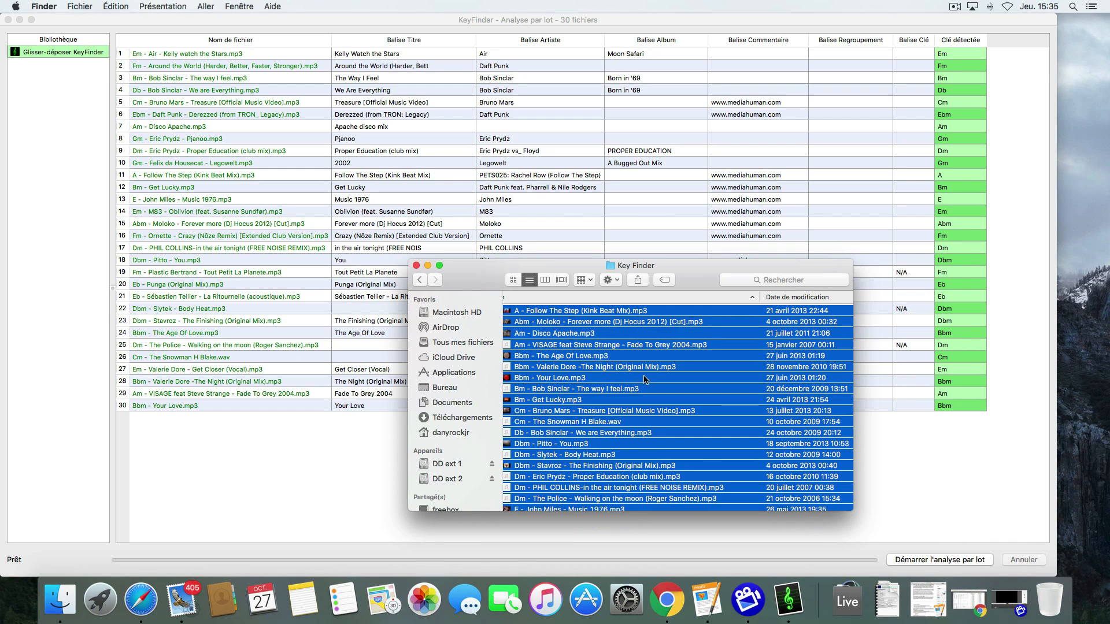
left_click(592, 356)
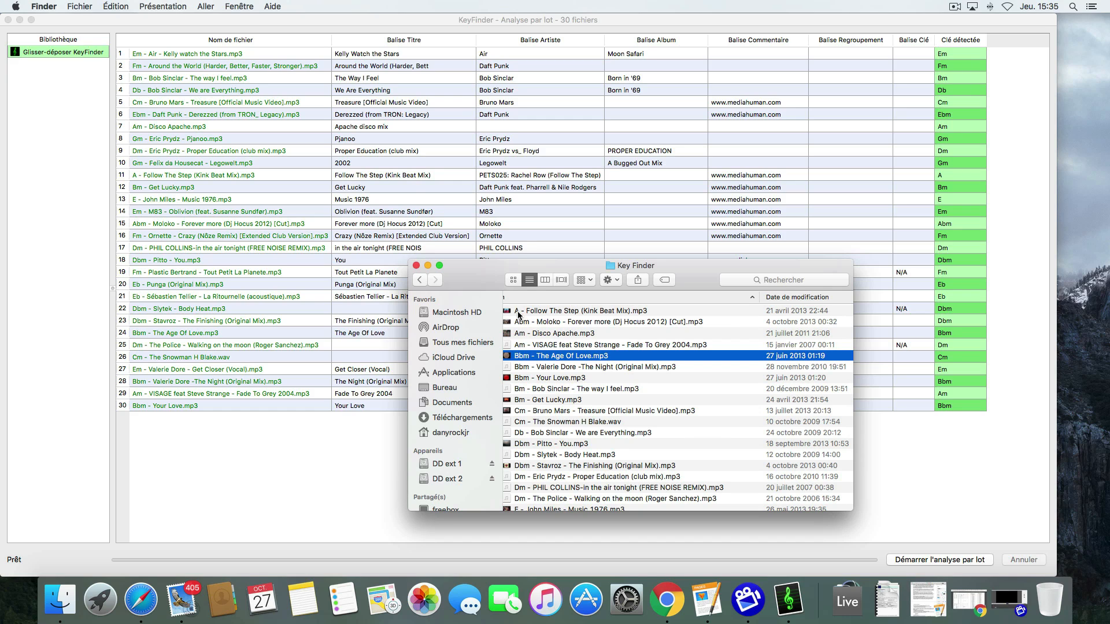
scroll(533, 363, "down", 3)
scroll(532, 363, "down", 5)
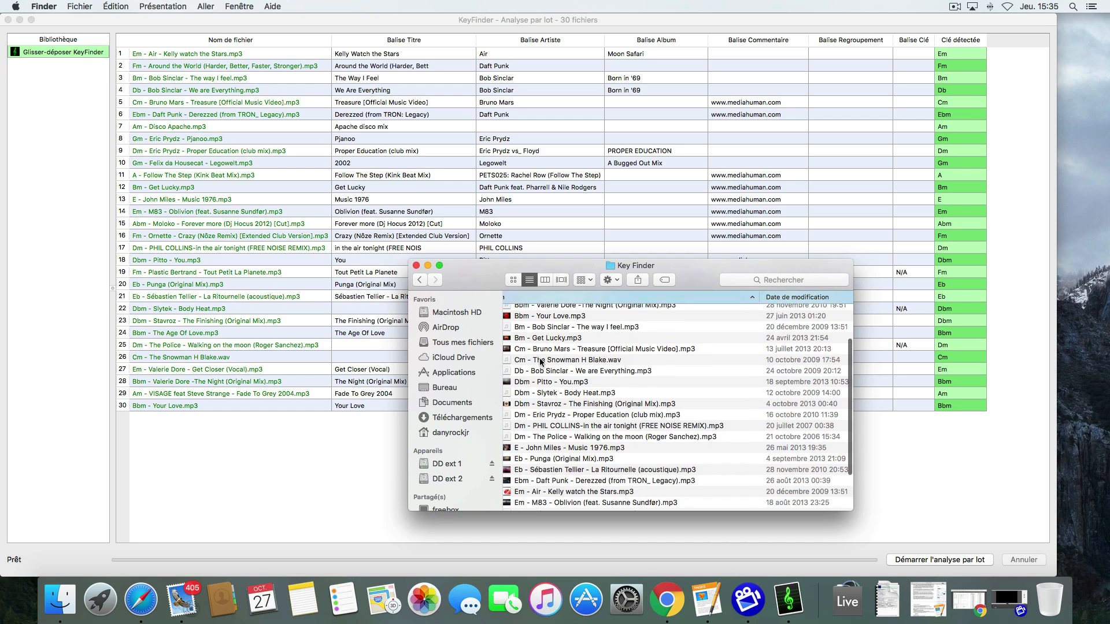
scroll(563, 379, "up", 6)
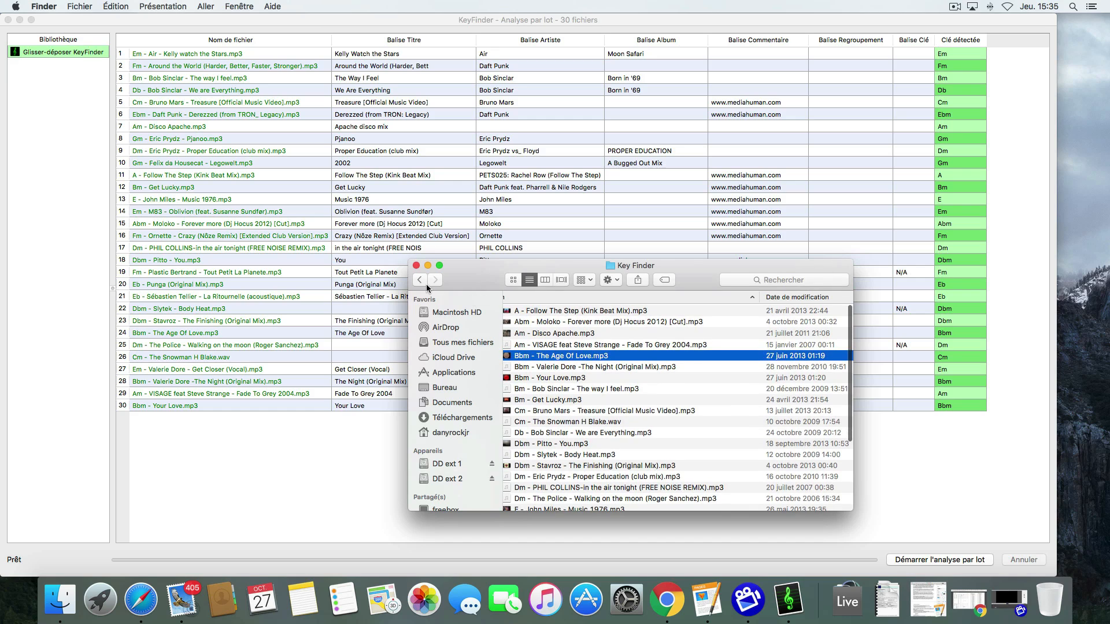
left_click(428, 266)
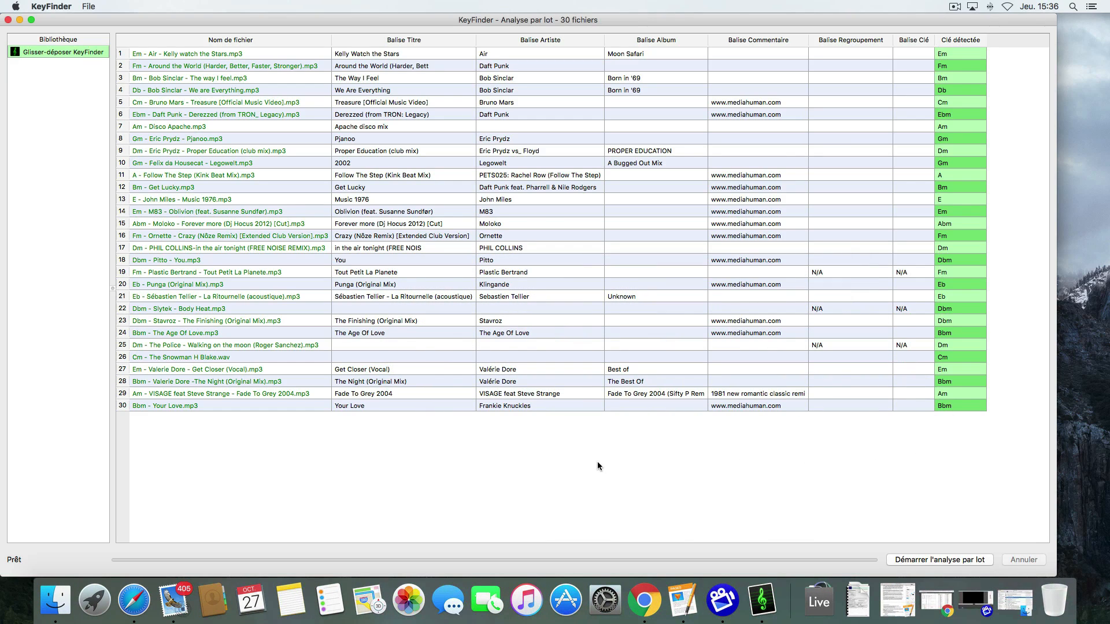
left_click(51, 6)
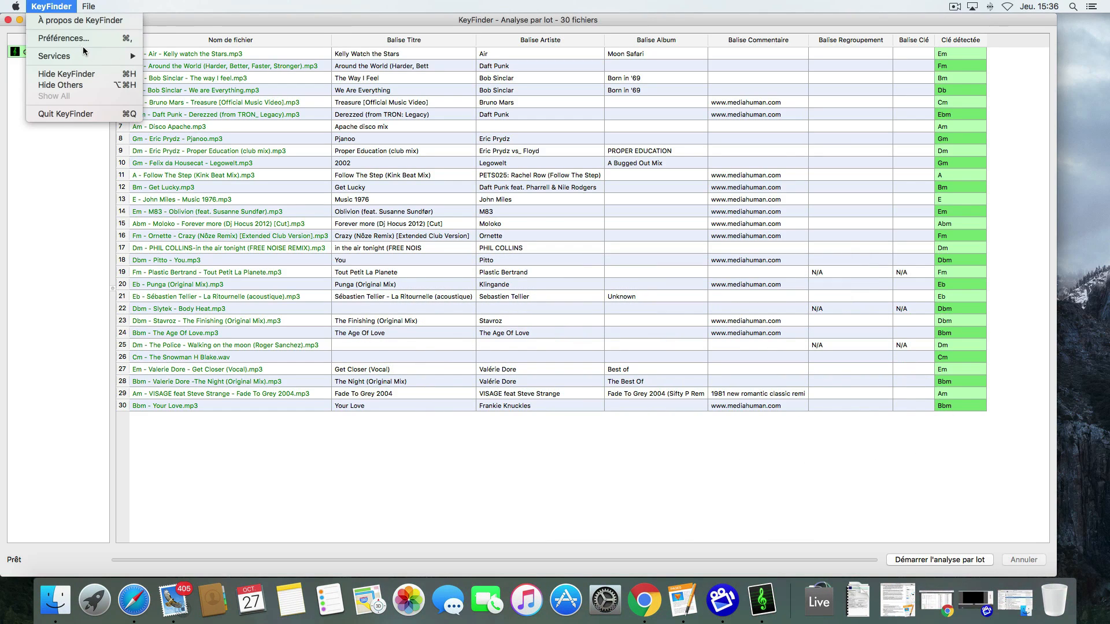
mouse_move(92, 7)
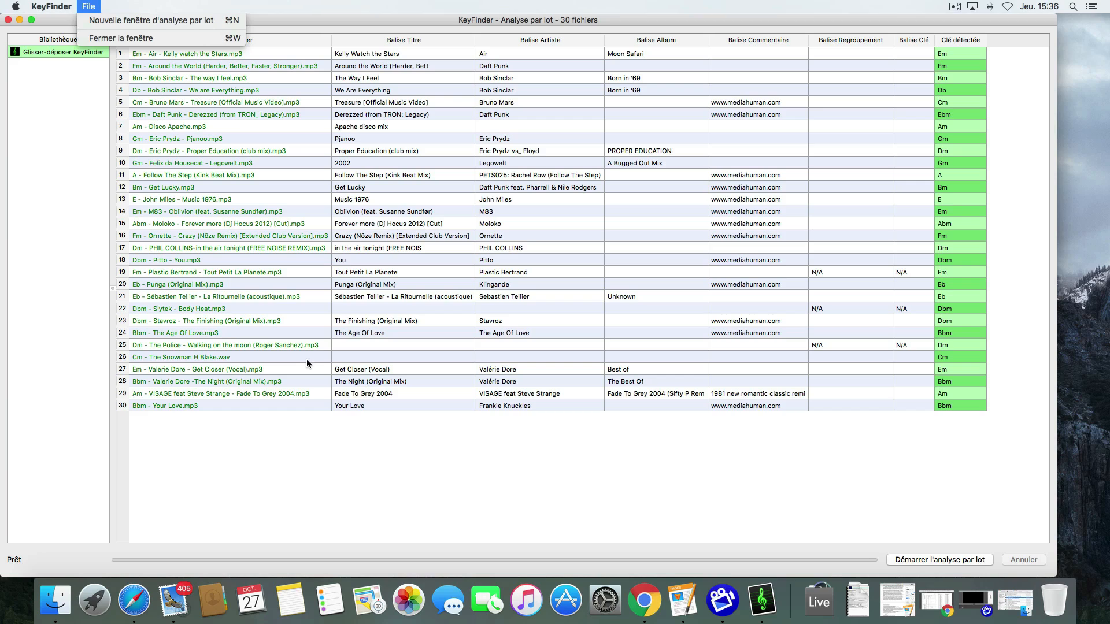
left_click(406, 456)
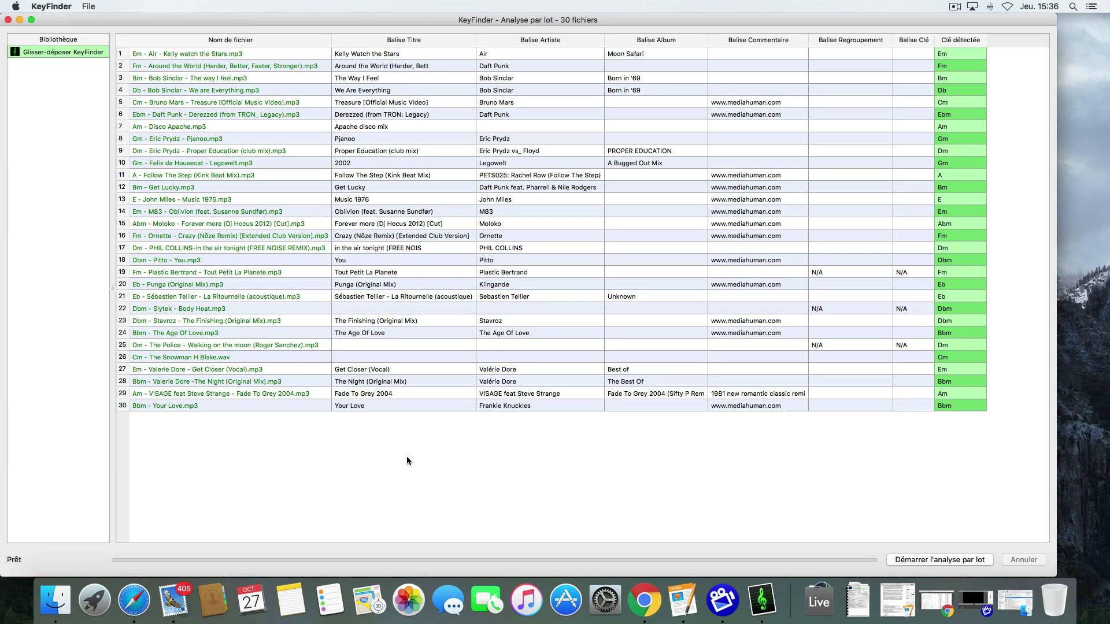